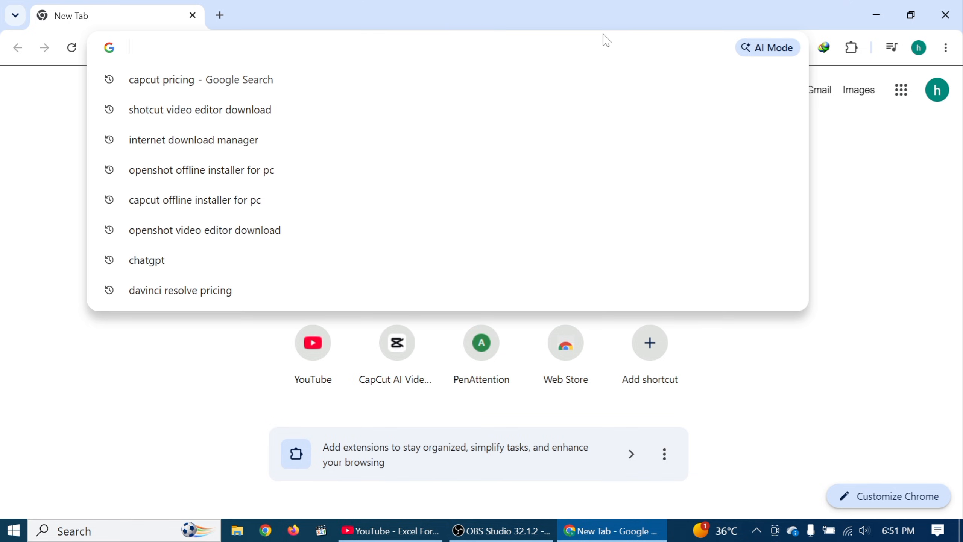
# Search the web for a Microsoft PowerToys download and open its Microsoft Store page
pyautogui.write('MICROSO')
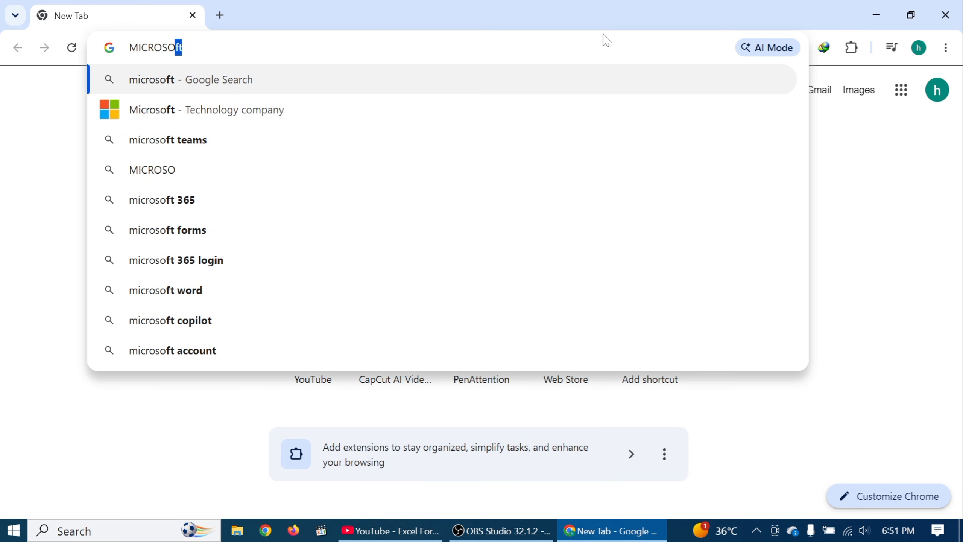
pyautogui.write('FT POWERTOYS')
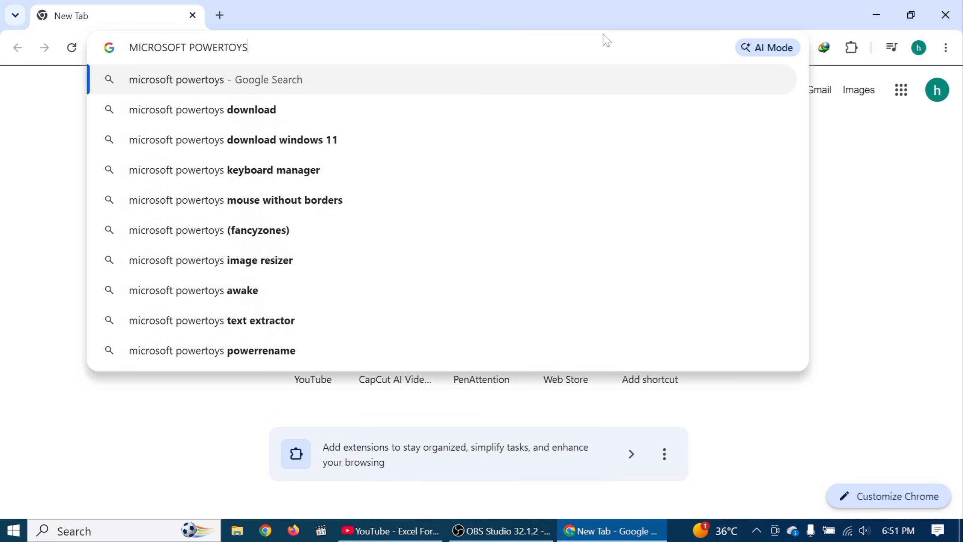
pyautogui.click(664, 109)
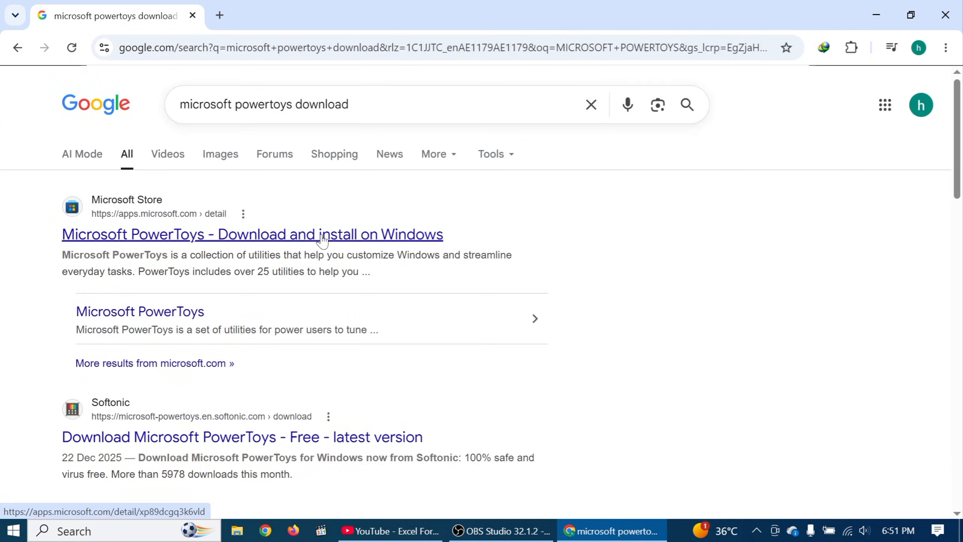
pyautogui.click(323, 237)
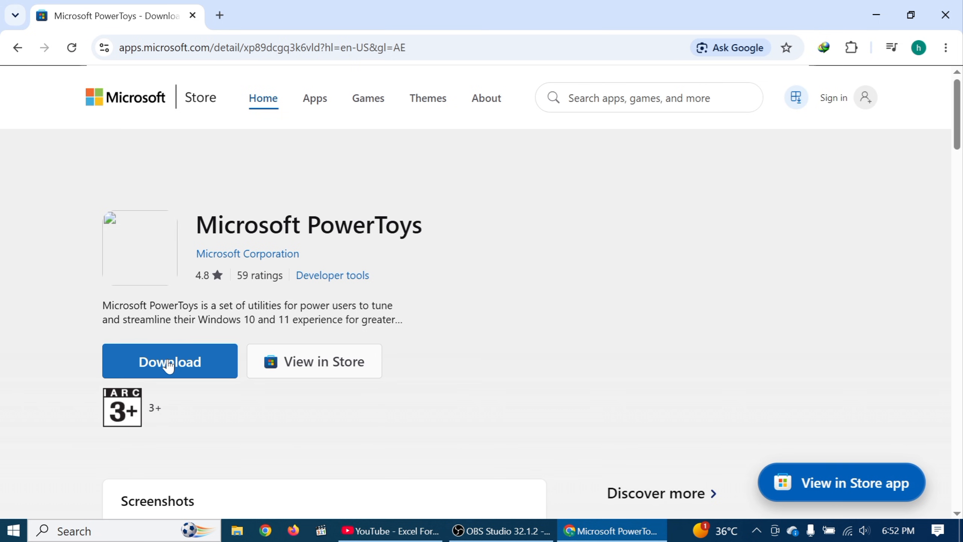
# Download the Microsoft PowerToys installer and start it from its download folder
pyautogui.click(168, 365)
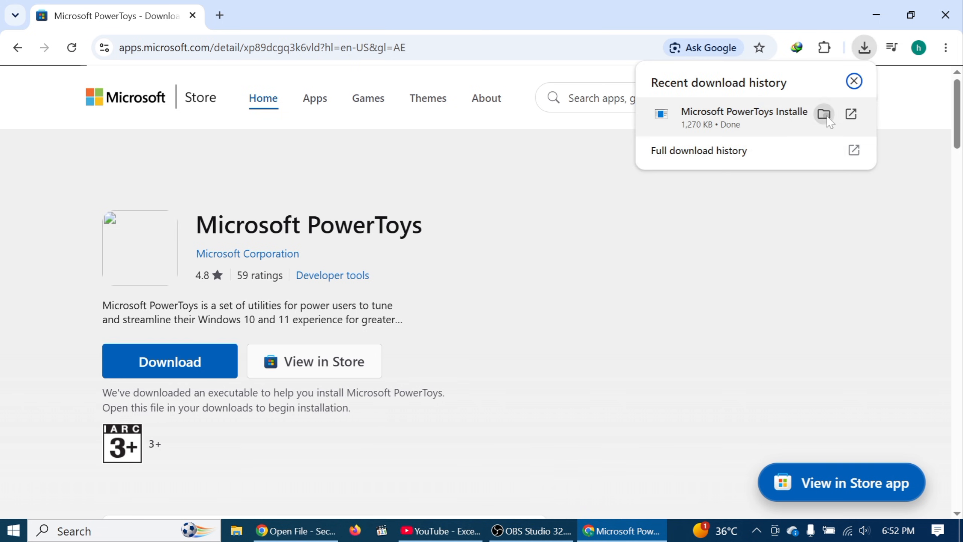
pyautogui.click(828, 118)
pyautogui.rightClick(528, 195)
pyautogui.click(595, 88)
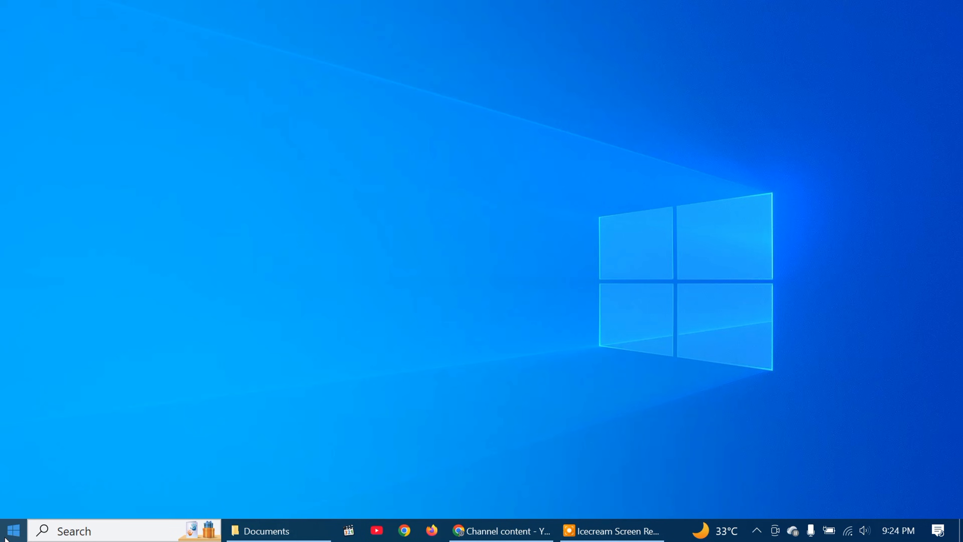
# Open PowerToys, go to the Image Resizer settings under File Management and make sure Image Resizer is turned on
pyautogui.click(7, 536)
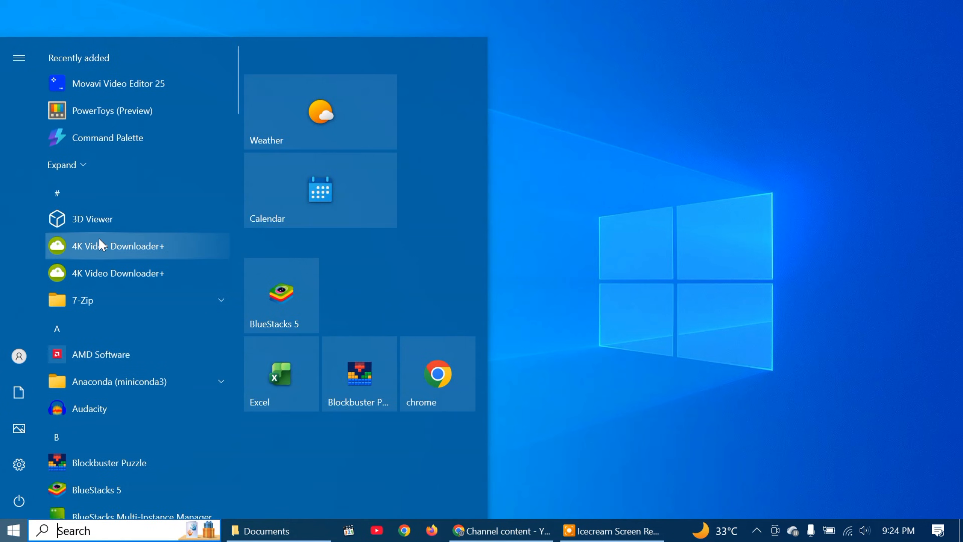
pyautogui.click(92, 108)
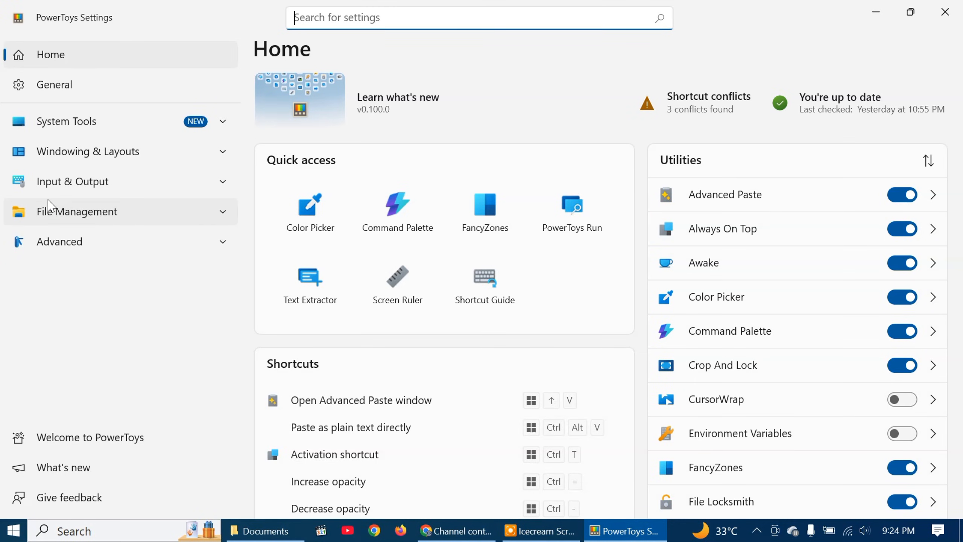
pyautogui.click(64, 212)
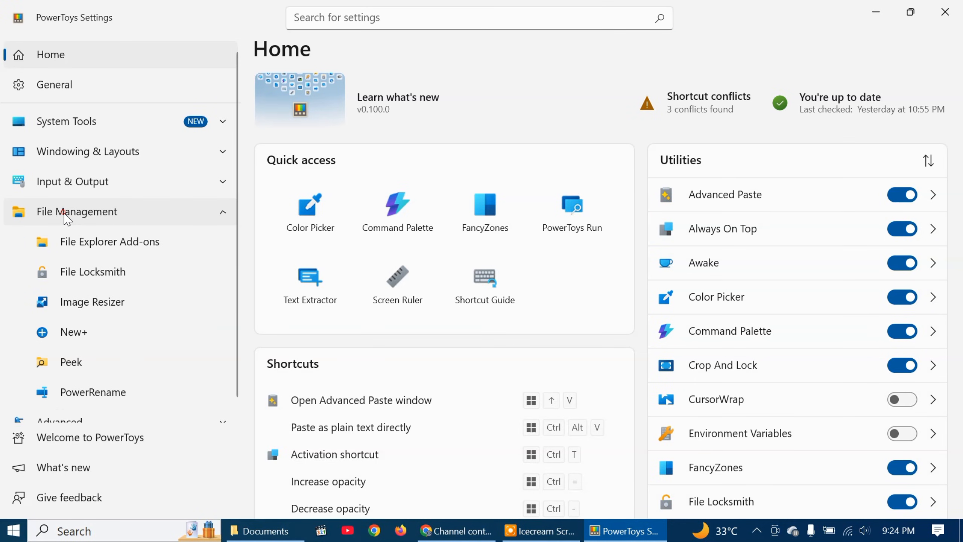
pyautogui.click(134, 311)
pyautogui.click(922, 228)
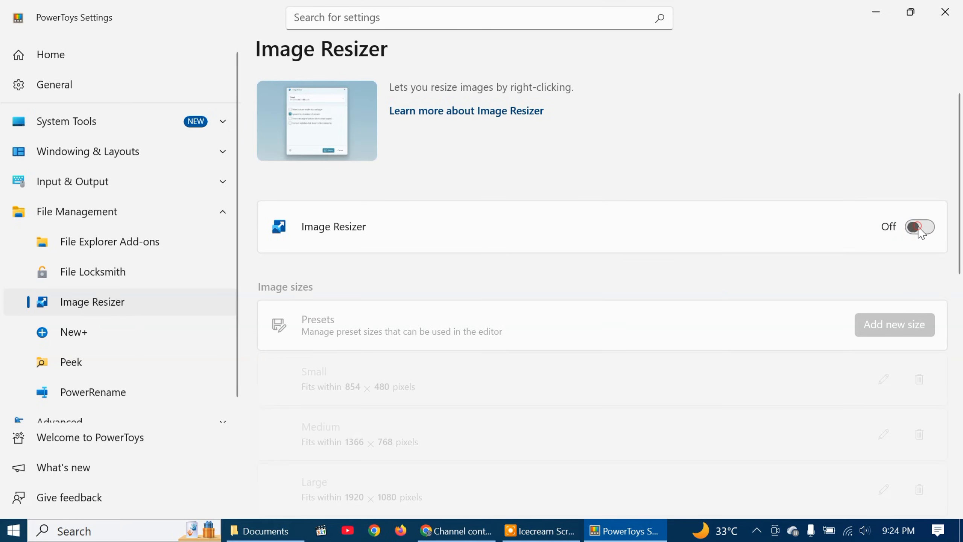
pyautogui.click(920, 227)
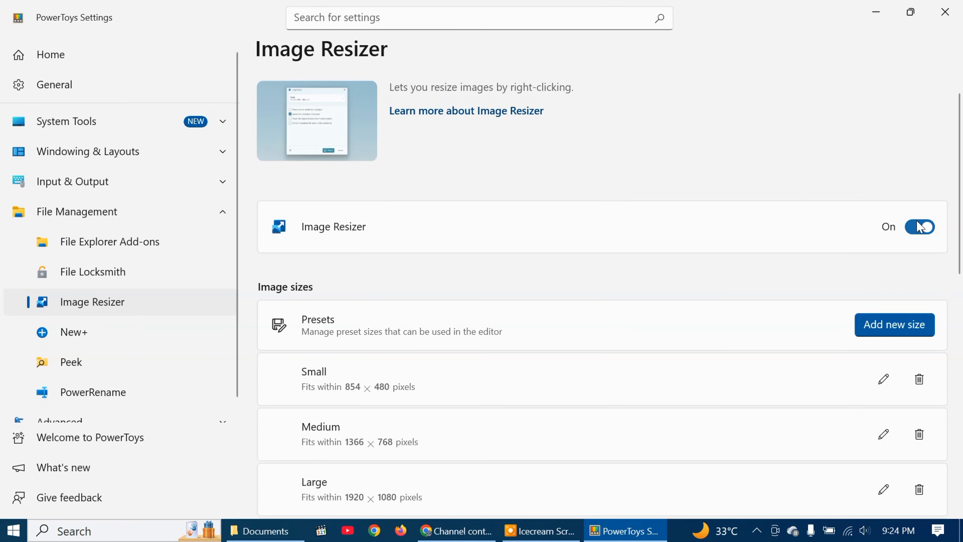
# Add a new size to the Image Resizer presets and open that preset for editing
pyautogui.scroll(-3, 774, 249)
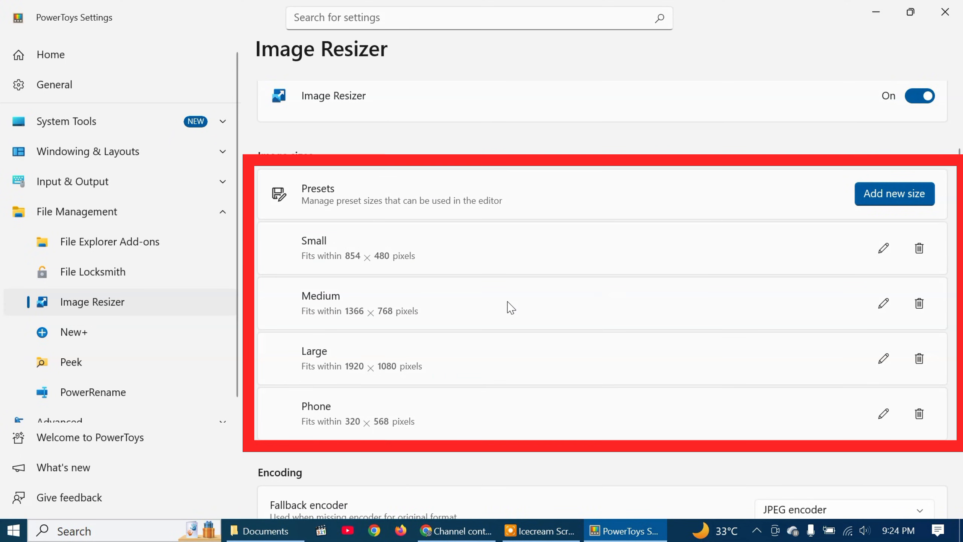
pyautogui.scroll(-2, 508, 304)
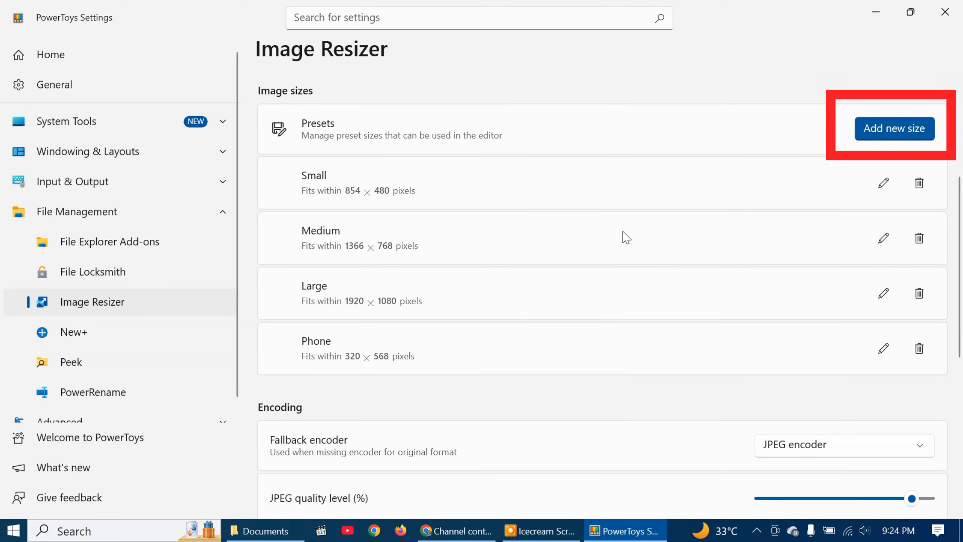
pyautogui.click(893, 129)
pyautogui.click(883, 404)
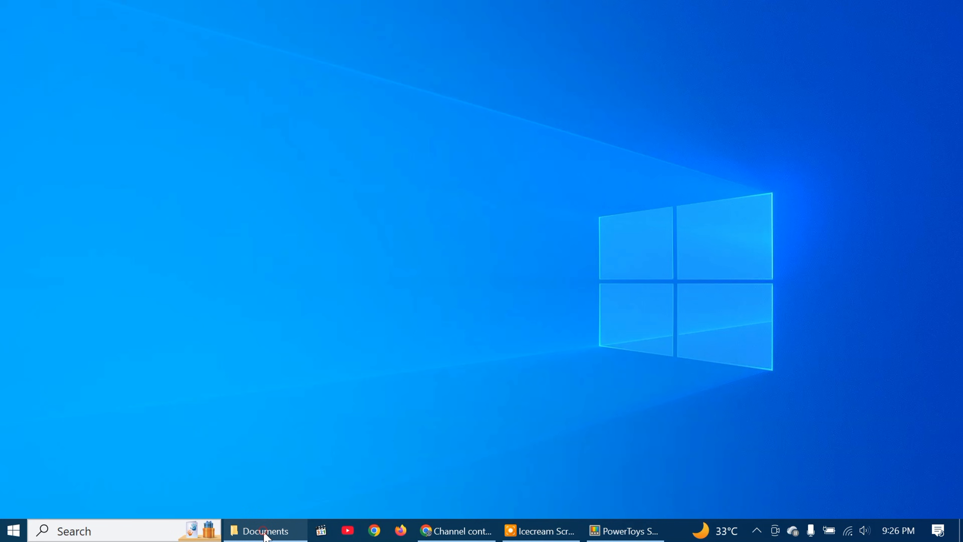
# Switch to the Documents folder in File Explorer
pyautogui.click(264, 530)
pyautogui.click(295, 390)
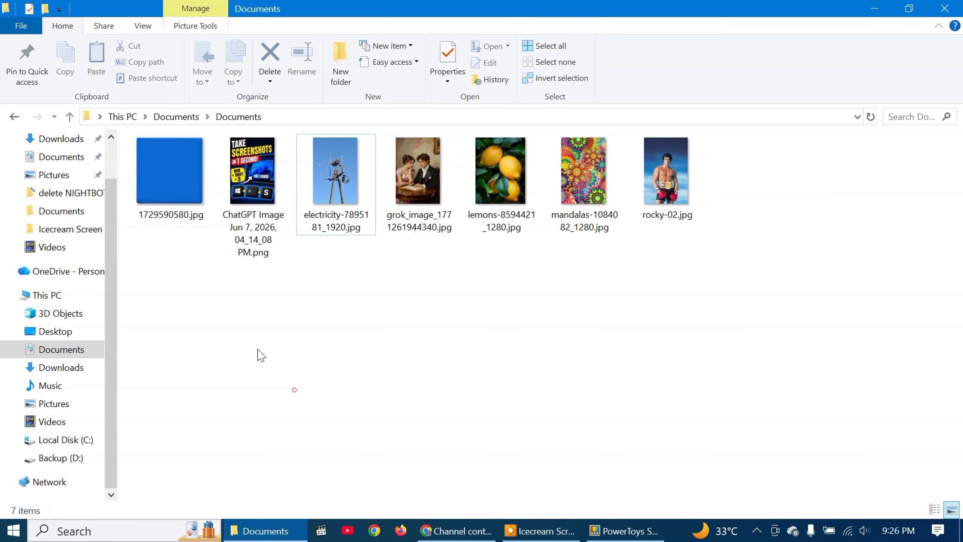
# Select several pictures individually in the folder, from 1729590580.jpg to rocky-02.jpg, and clear the selection
pyautogui.click(175, 193)
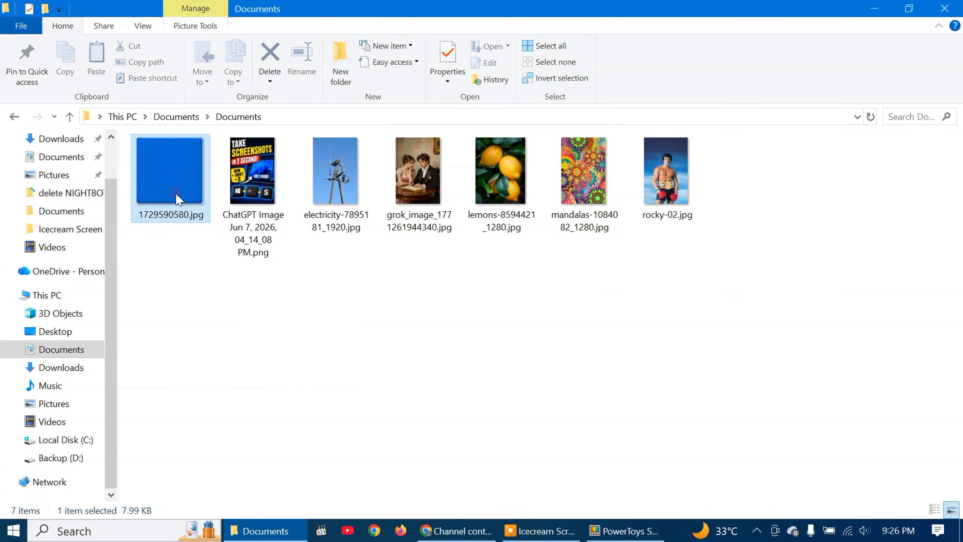
pyautogui.keyDown('ctrl'); pyautogui.click(254, 186); pyautogui.keyUp('ctrl')
pyautogui.keyDown('ctrl'); pyautogui.click(315, 183); pyautogui.keyUp('ctrl')
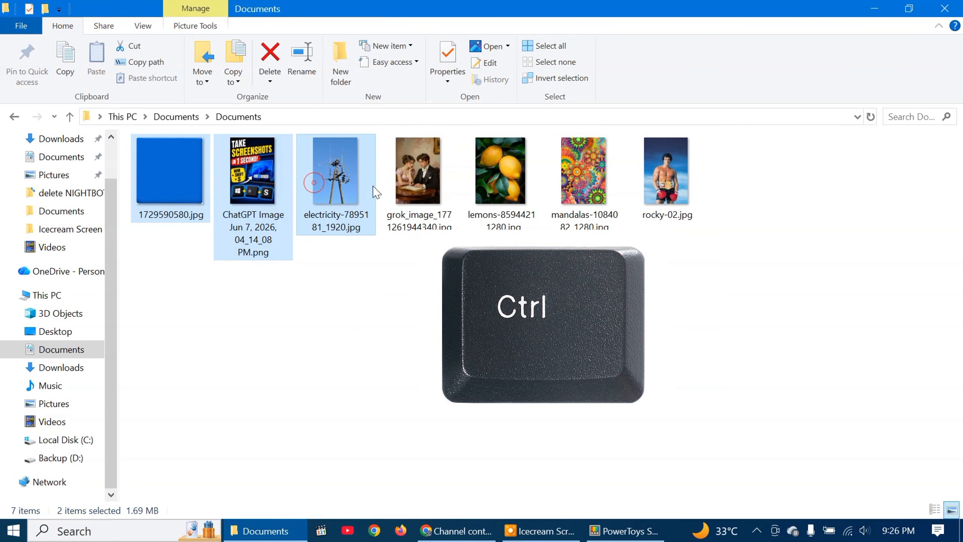
pyautogui.keyDown('ctrl'); pyautogui.click(436, 187); pyautogui.keyUp('ctrl')
pyautogui.keyDown('ctrl'); pyautogui.click(526, 184); pyautogui.keyUp('ctrl')
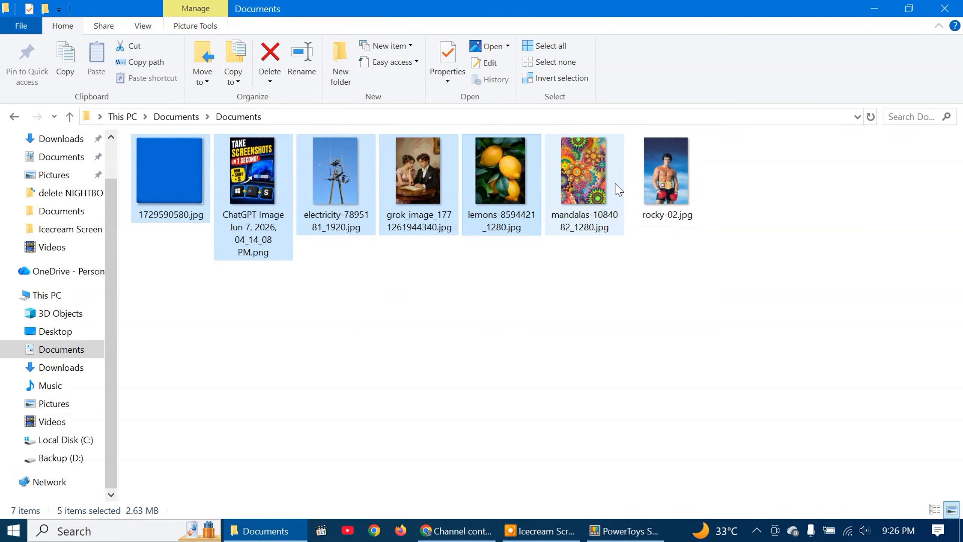
pyautogui.keyDown('ctrl'); pyautogui.click(666, 175); pyautogui.keyUp('ctrl')
pyautogui.click(659, 346)
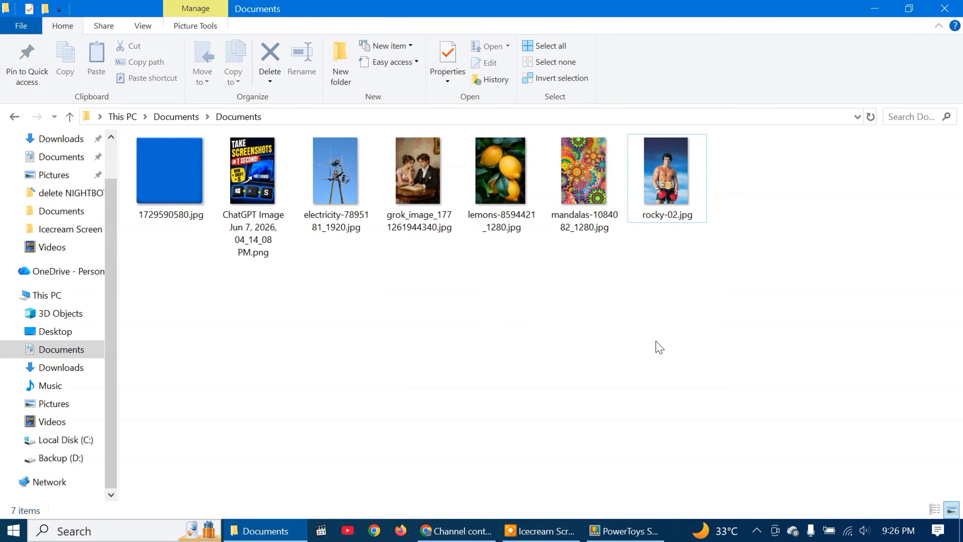
# Select all pictures in the Documents folder and open them in Image Resizer
pyautogui.hotkey('ctrl', 'a')
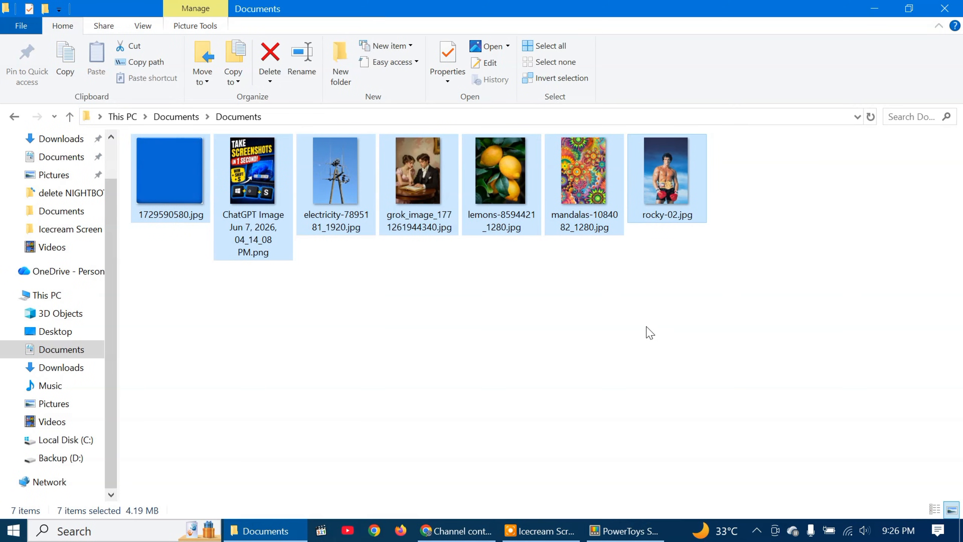
pyautogui.rightClick(420, 176)
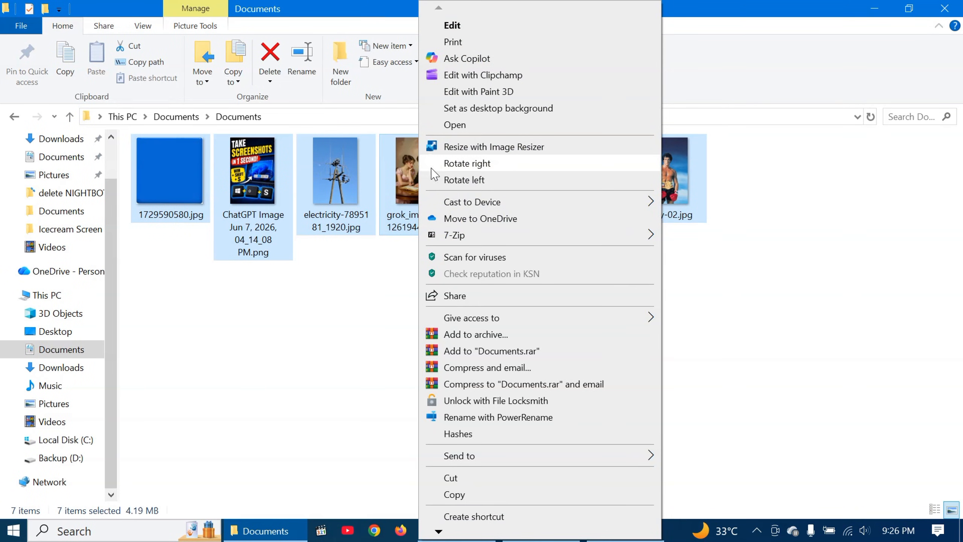
pyautogui.click(478, 148)
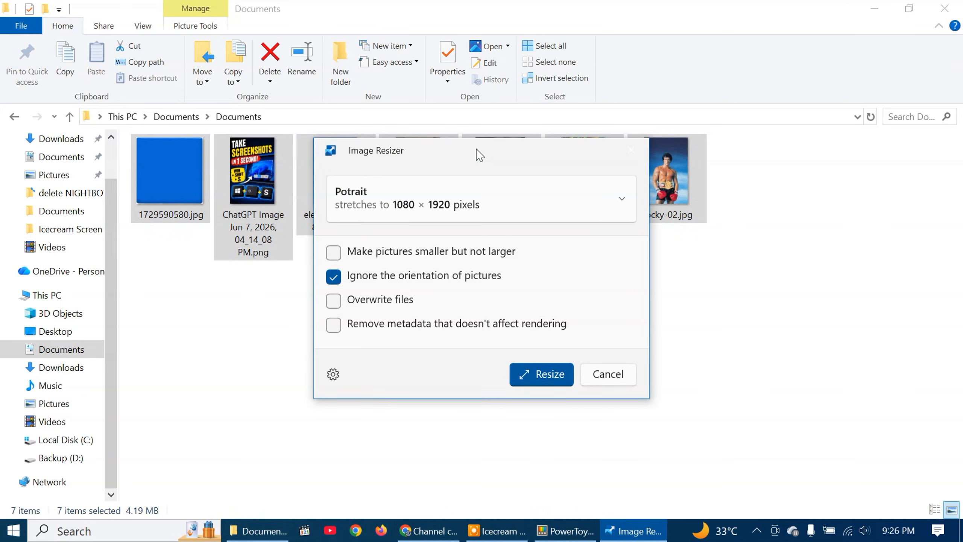
# Choose the Large preset (1920 × 1080 pixels) as the resize size
pyautogui.click(436, 205)
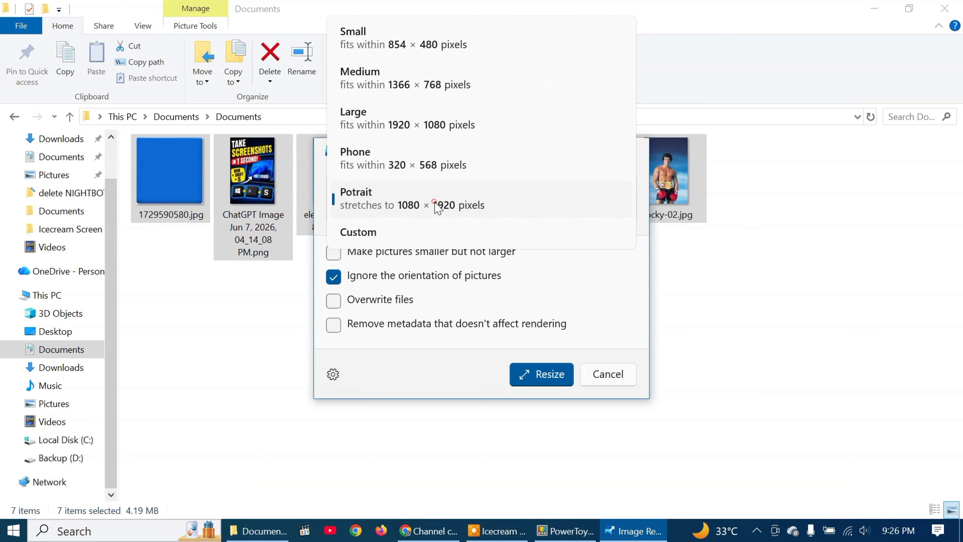
pyautogui.click(403, 125)
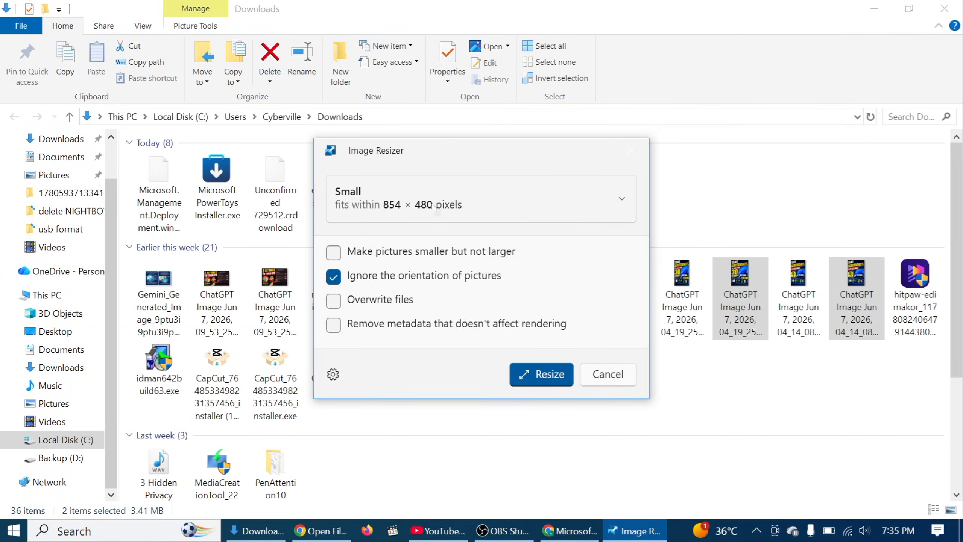
# Set a Custom resize size of 1280 × 720, keeping the Fit mode and Pixels as the unit
pyautogui.click(379, 197)
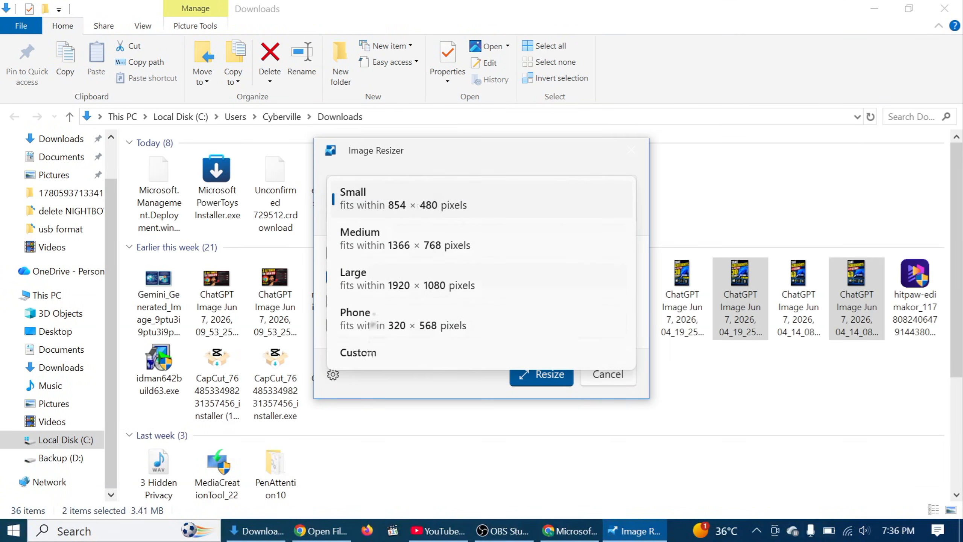
pyautogui.click(365, 350)
pyautogui.click(394, 265)
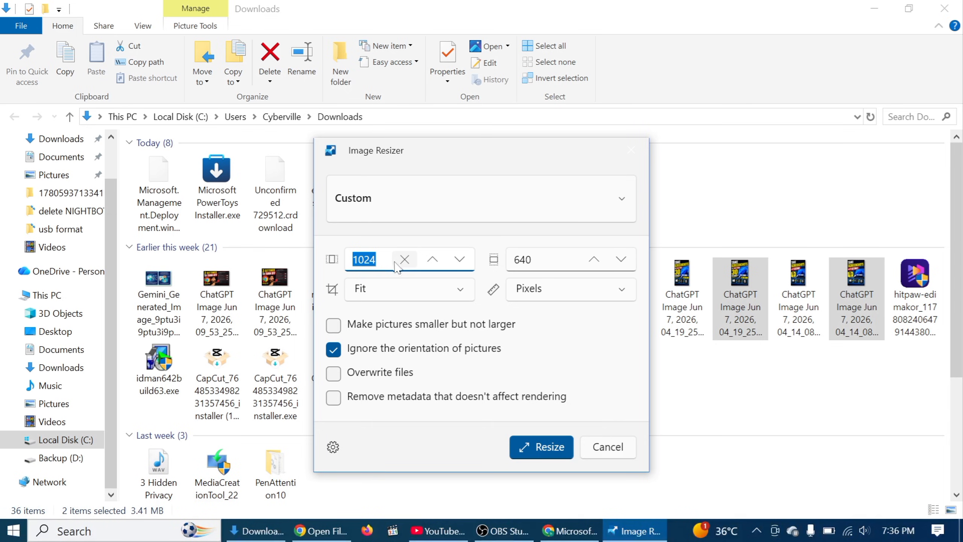
pyautogui.write('1280')
pyautogui.press('Tab')
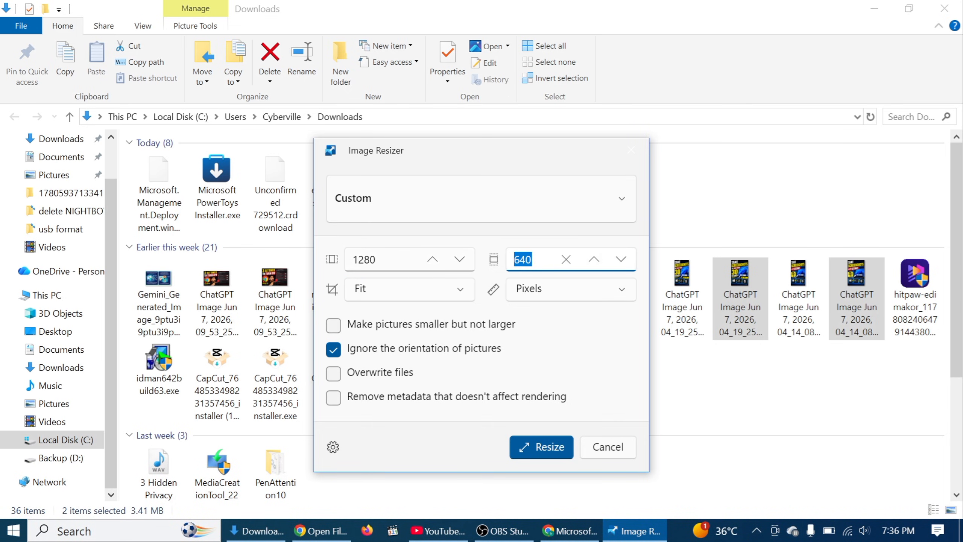
pyautogui.write('720')
pyautogui.click(410, 289)
pyautogui.click(410, 288)
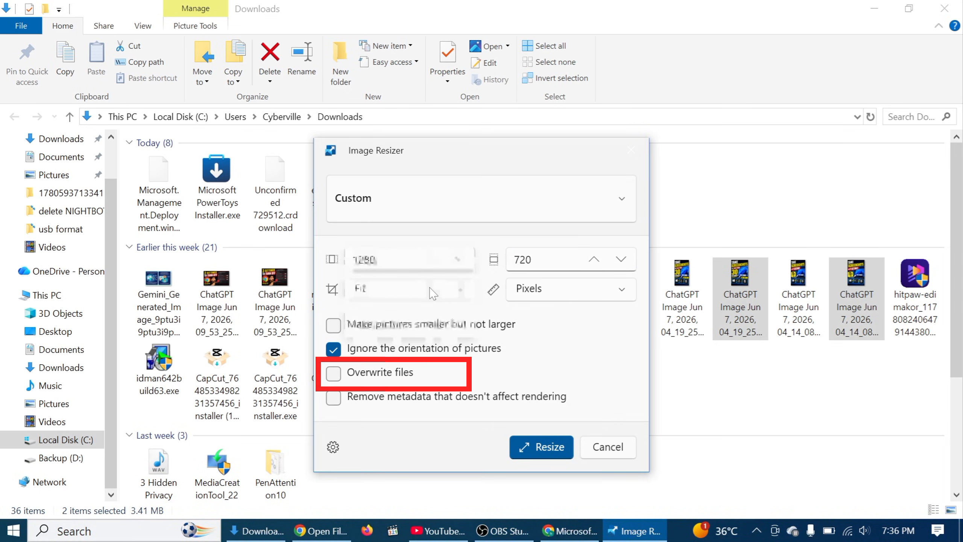
pyautogui.click(537, 293)
pyautogui.click(539, 292)
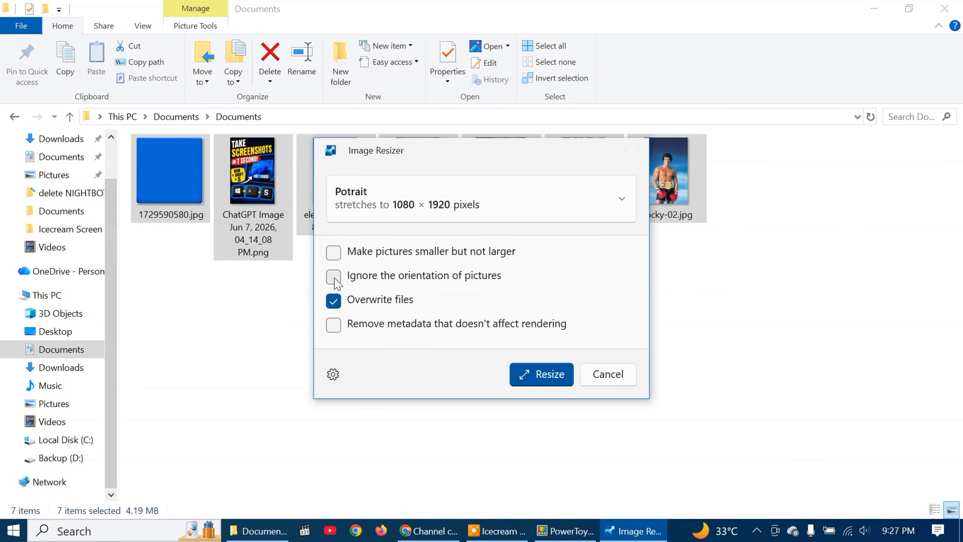
# Resize the pictures with the Potrait preset (1080 × 1920 pixels), with Overwrite files off and Ignore the orientation of pictures on
pyautogui.click(333, 301)
pyautogui.click(333, 277)
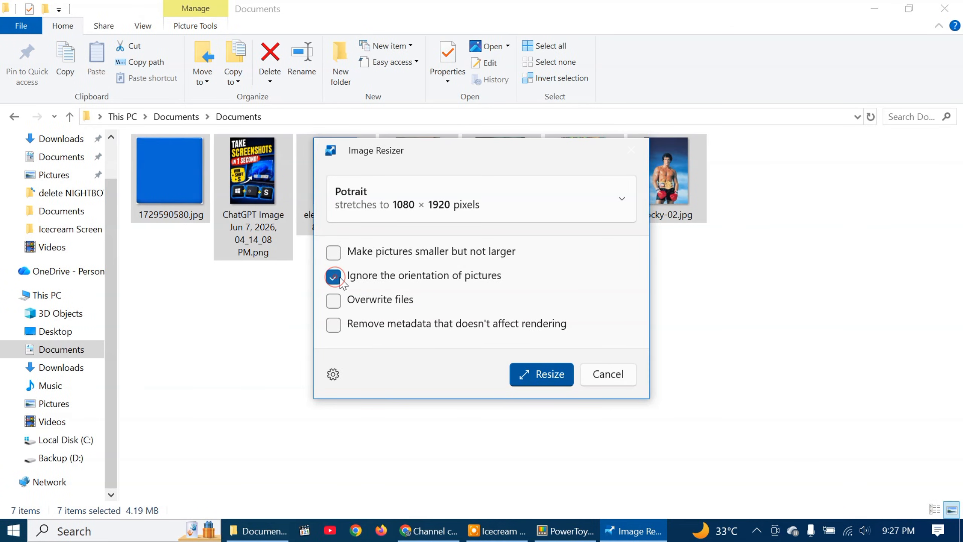
pyautogui.click(556, 383)
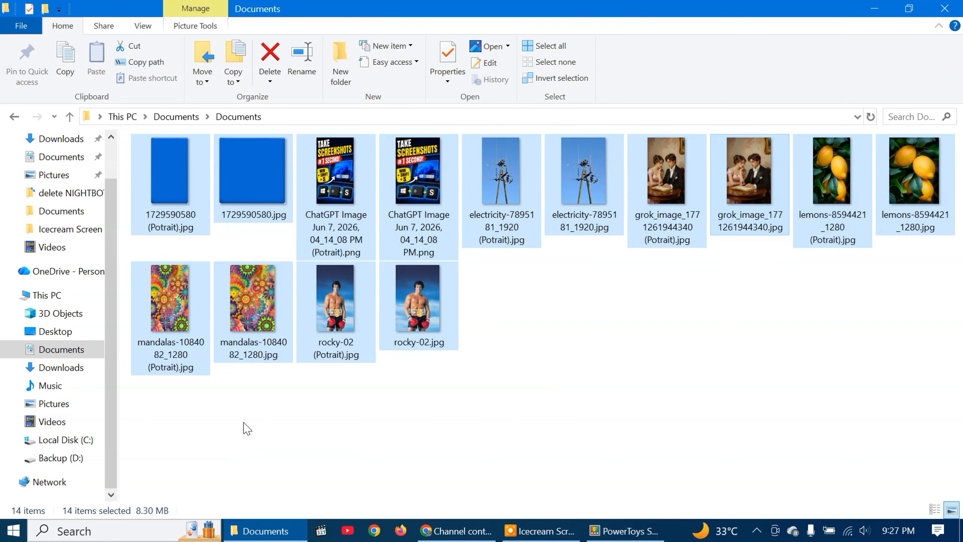
pyautogui.click(270, 445)
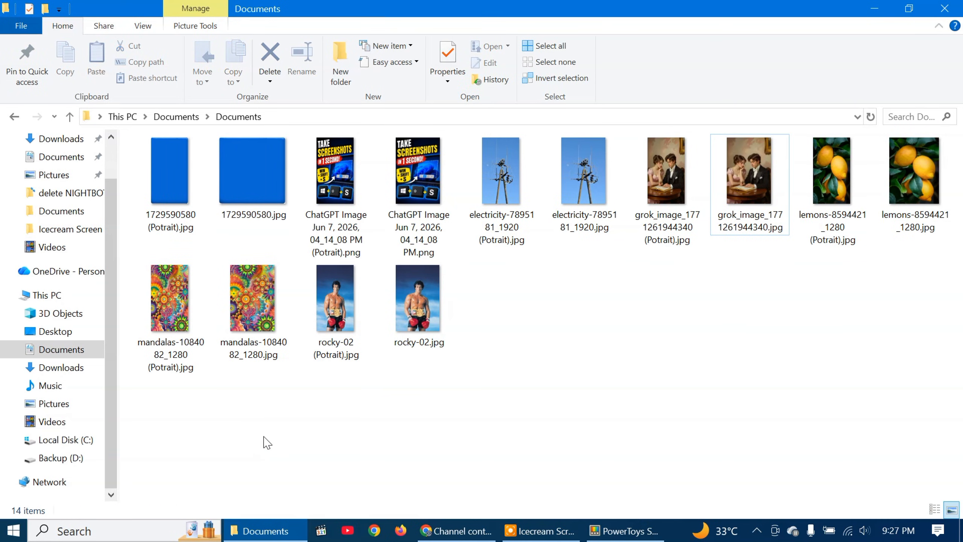
pyautogui.click(164, 184)
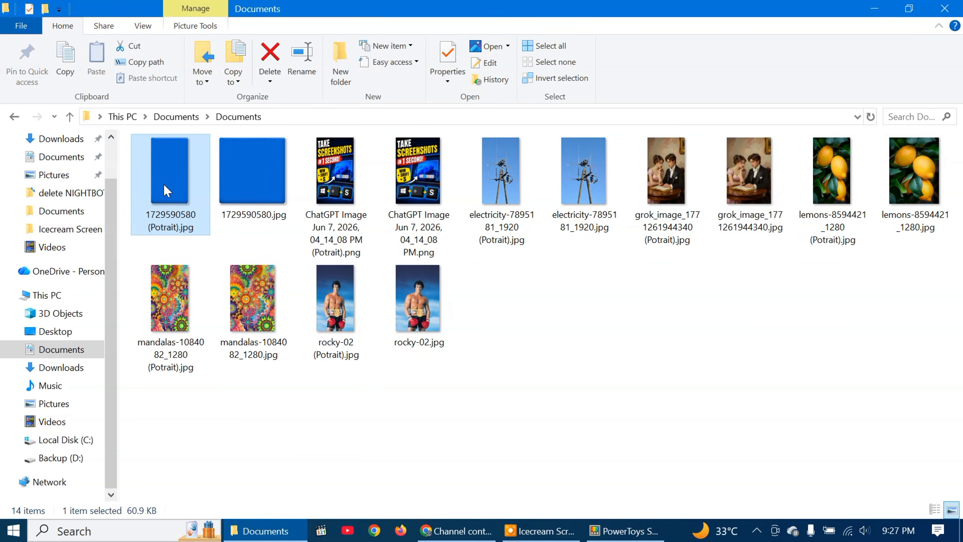
pyautogui.keyDown('ctrl'); pyautogui.click(510, 193); pyautogui.keyUp('ctrl')
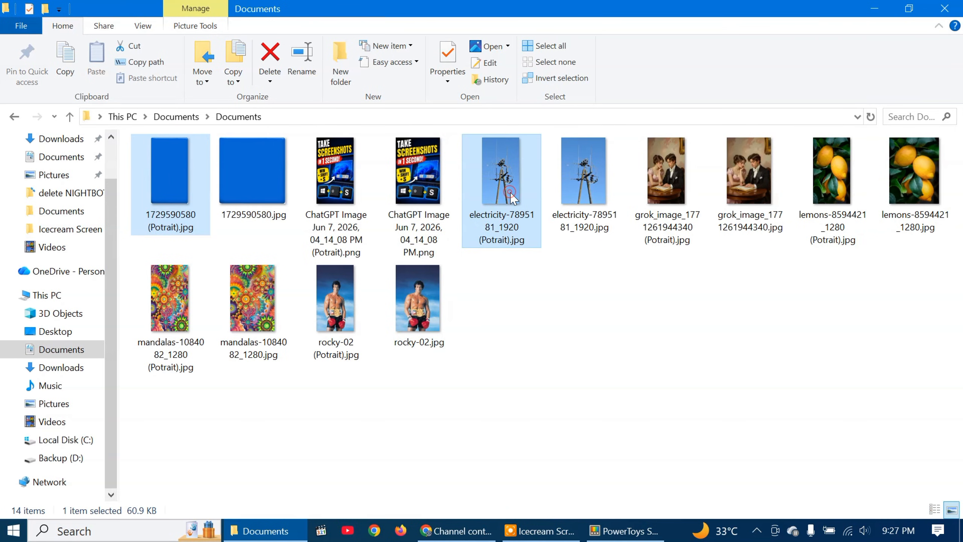
pyautogui.keyDown('ctrl'); pyautogui.click(674, 193); pyautogui.keyUp('ctrl')
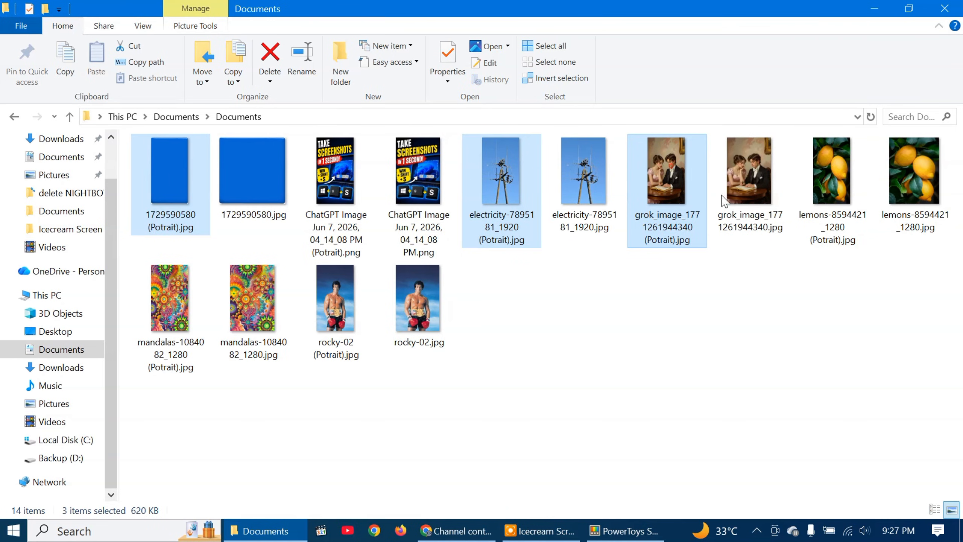
pyautogui.keyDown('ctrl'); pyautogui.click(845, 179); pyautogui.keyUp('ctrl')
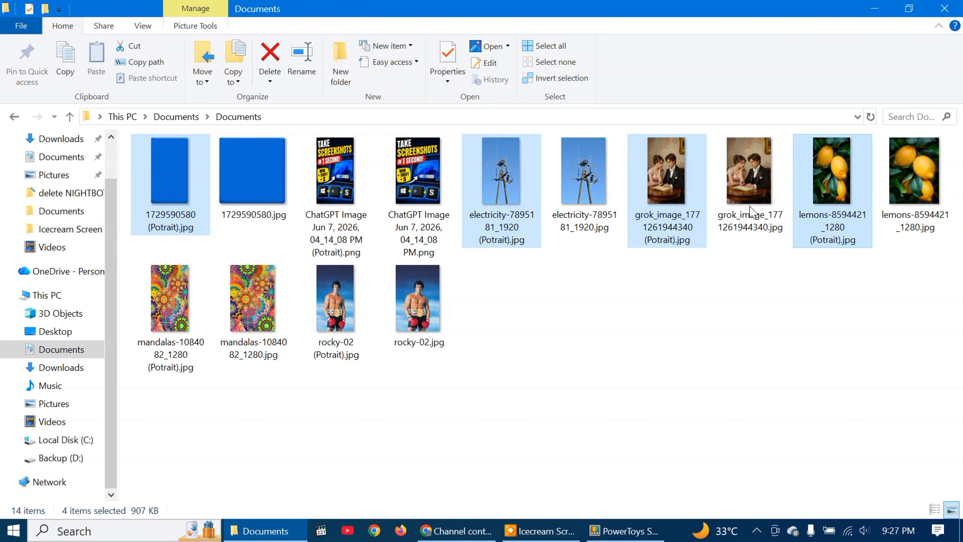
pyautogui.keyDown('ctrl'); pyautogui.click(181, 316); pyautogui.keyUp('ctrl')
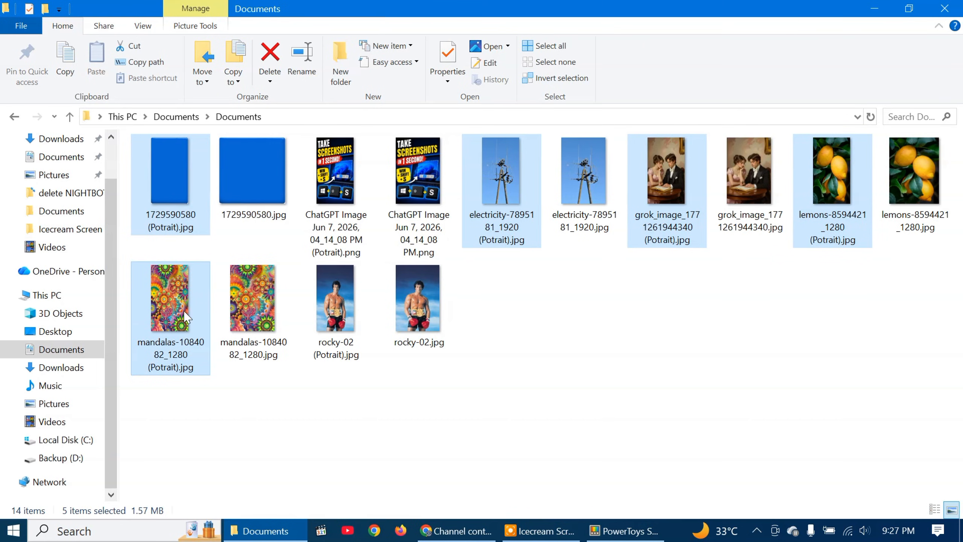
pyautogui.keyDown('ctrl'); pyautogui.click(337, 317); pyautogui.keyUp('ctrl')
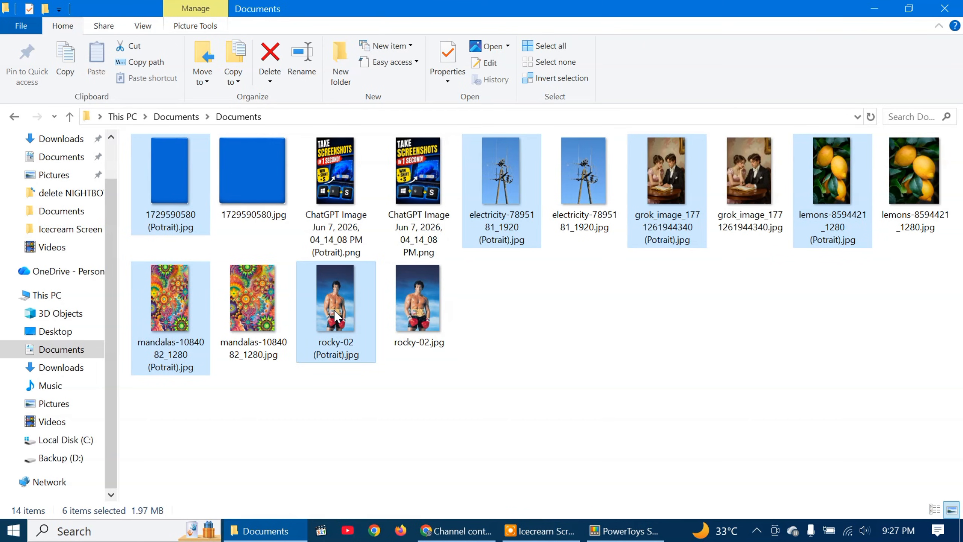
pyautogui.moveTo(337, 317); pyautogui.dragTo(444, 360)
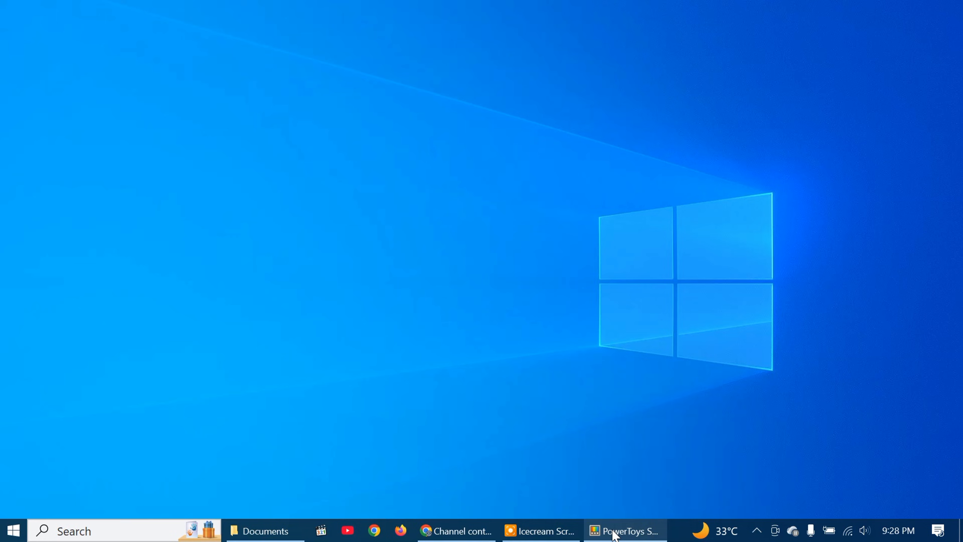
# Switch to PowerToys Settings, add a new Image Resizer size preset and open it for editing, then delete that preset
pyautogui.click(614, 531)
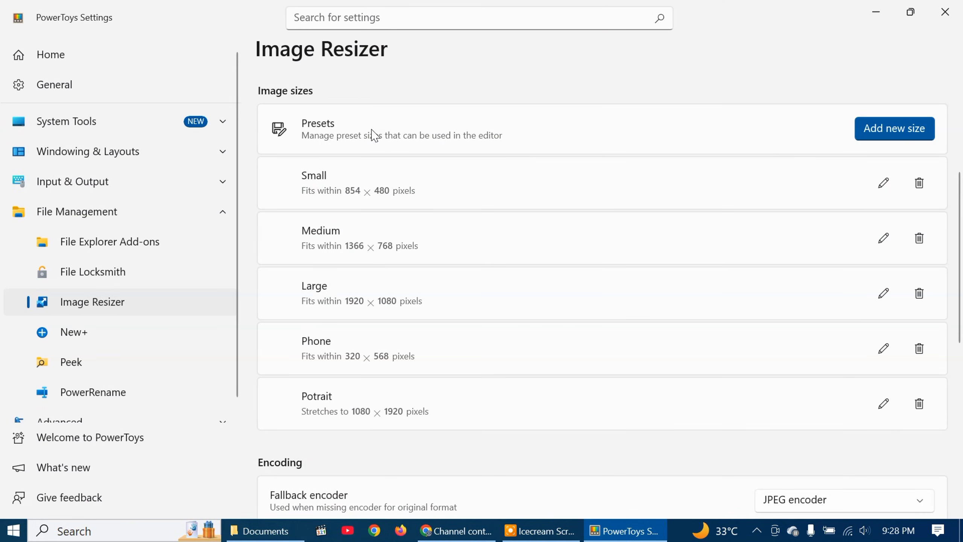
pyautogui.click(923, 138)
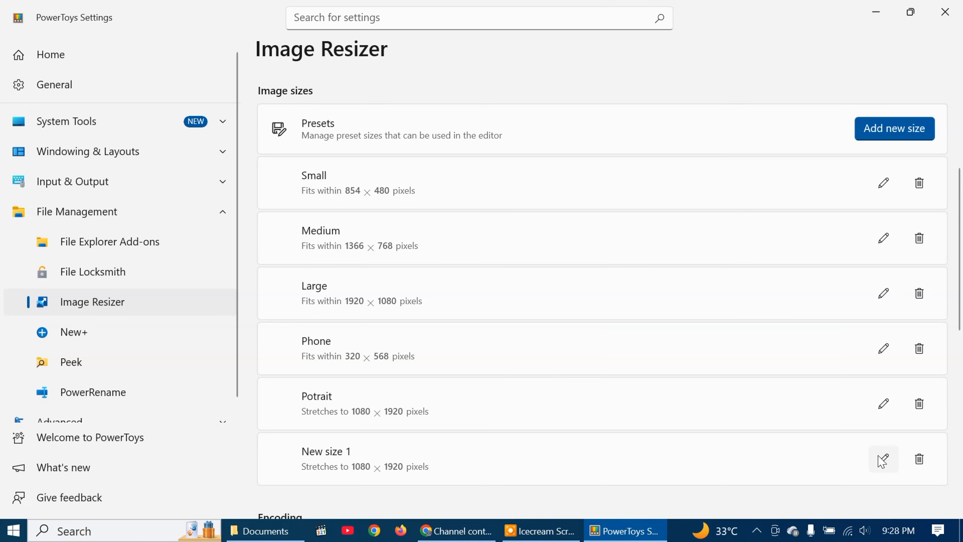
pyautogui.click(882, 459)
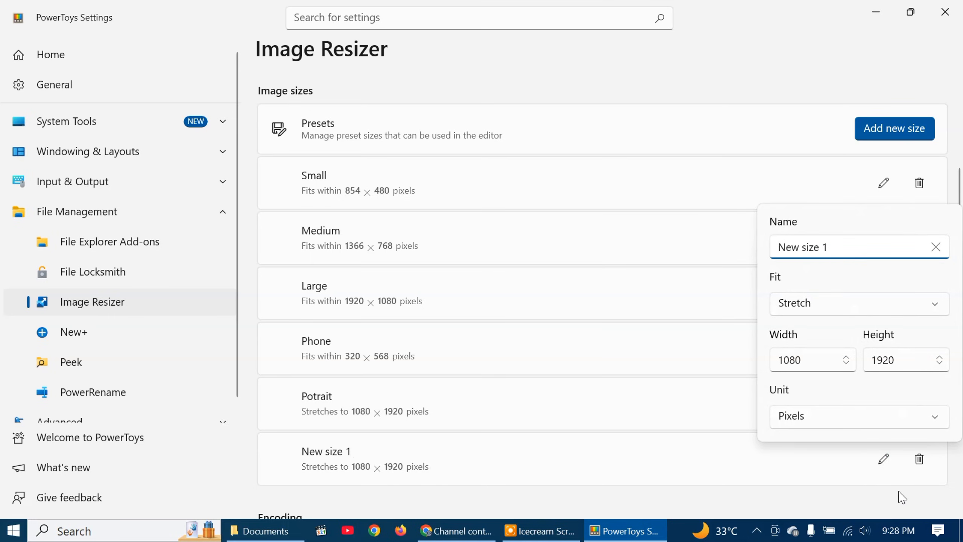
pyautogui.click(920, 460)
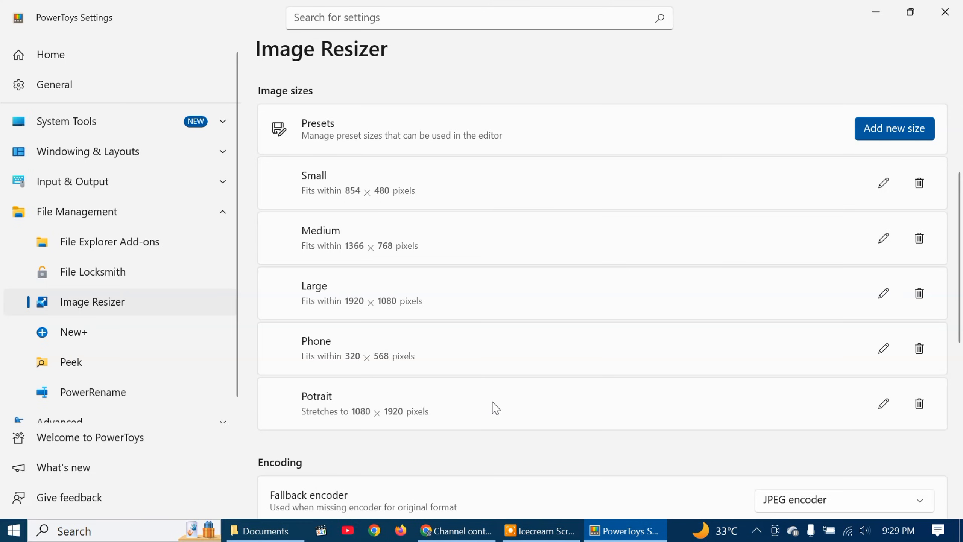
# Review the Image Resizer encoding options, filename format and modified timestamp settings
pyautogui.scroll(-3, 599, 393)
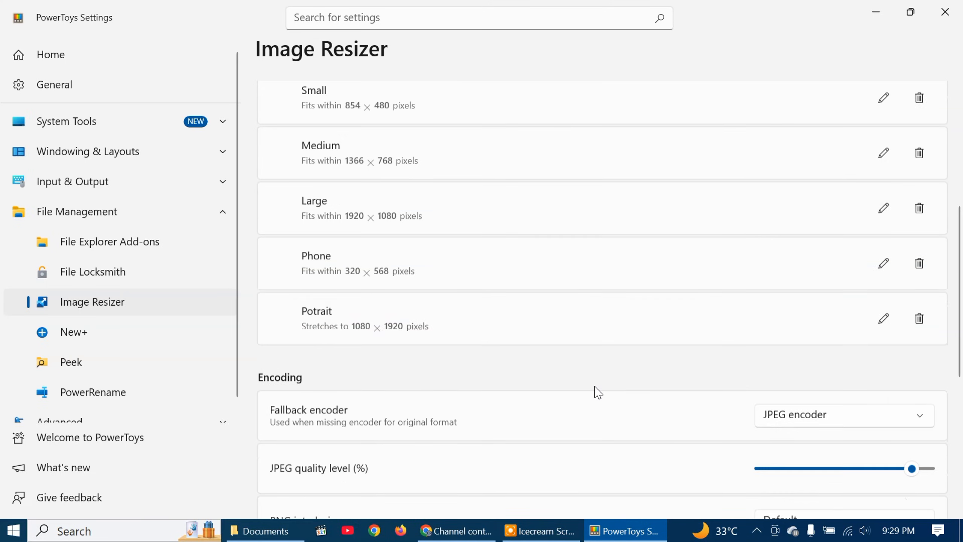
pyautogui.scroll(-3, 598, 392)
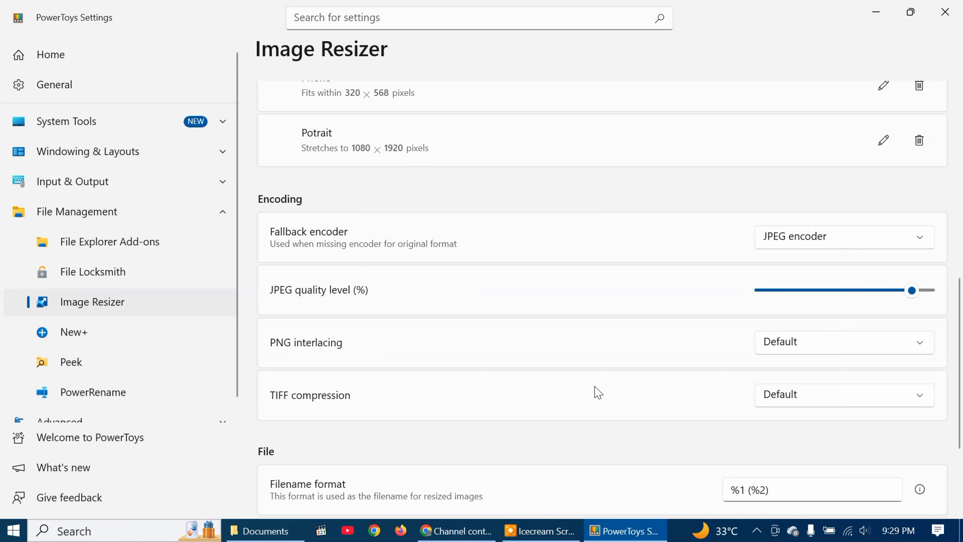
pyautogui.scroll(-3, 599, 393)
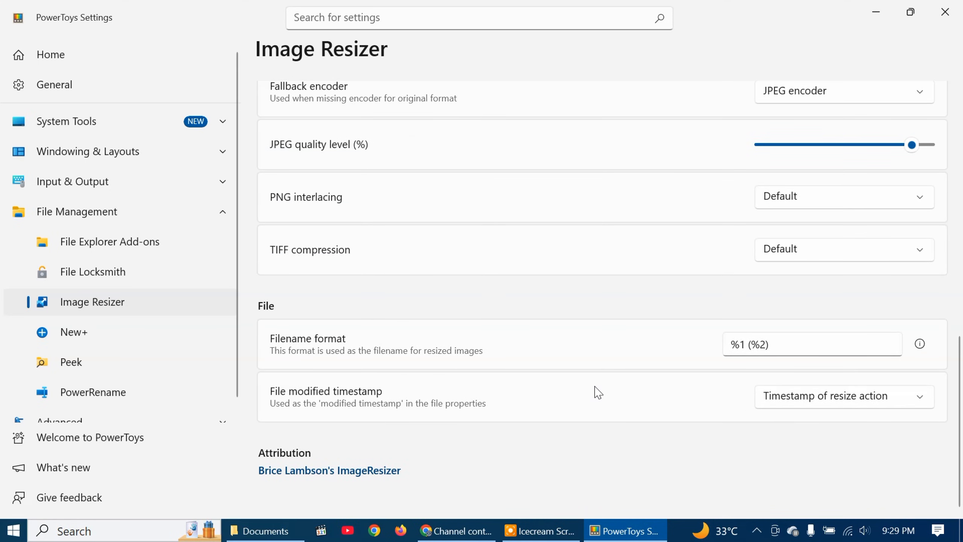
pyautogui.scroll(6, 598, 393)
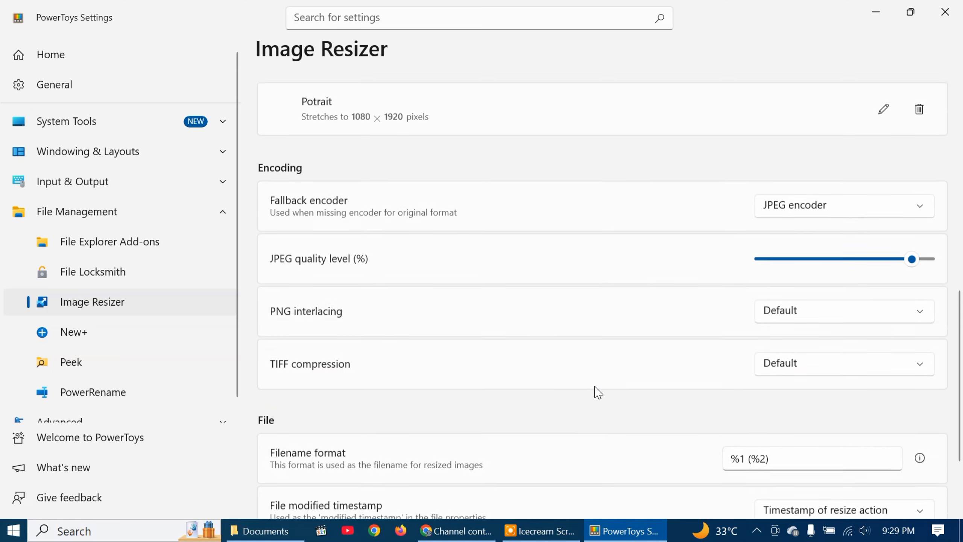
pyautogui.scroll(6, 599, 393)
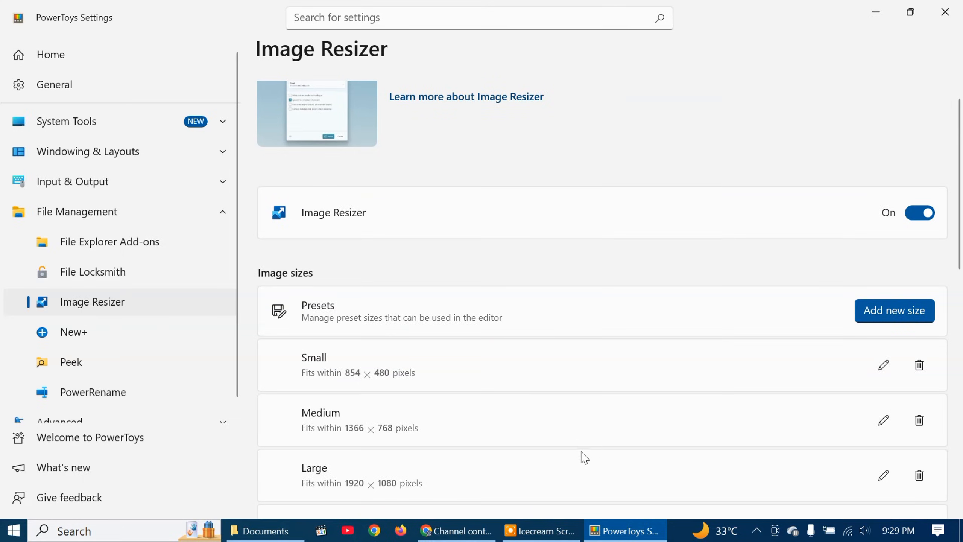